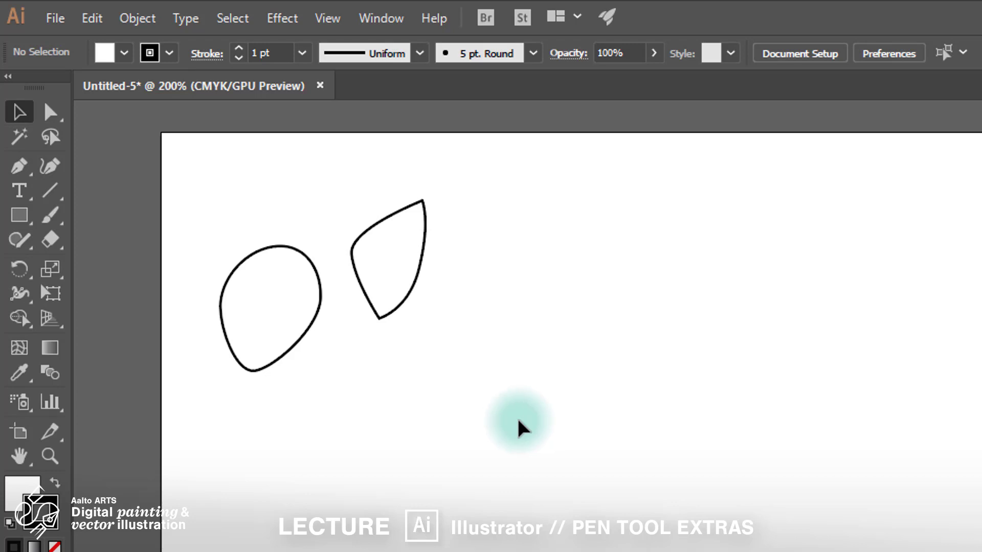
# - Draw a closed dome with the Pen tool, using one smooth top point and two base corners, and show the top point's handles
pyautogui.press('p')
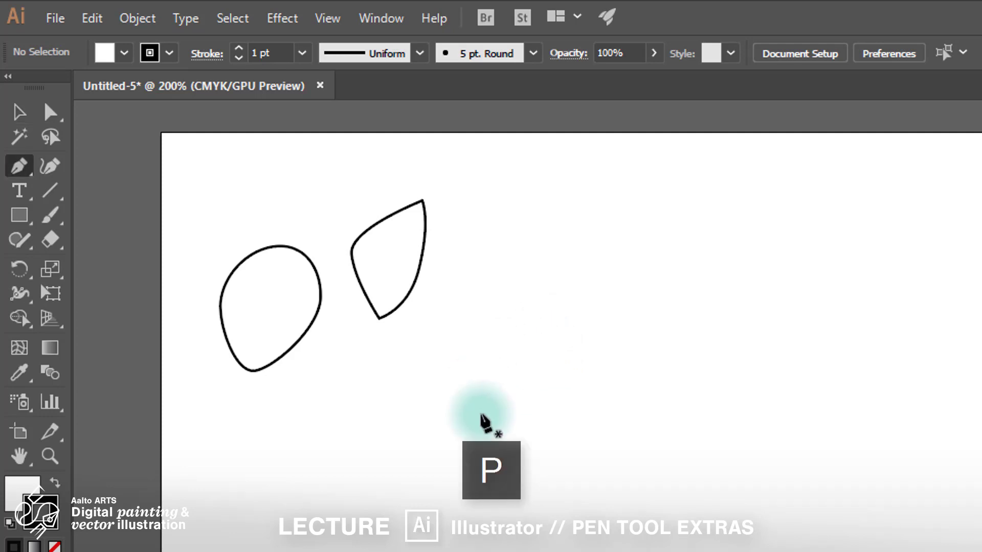
pyautogui.click(480, 414)
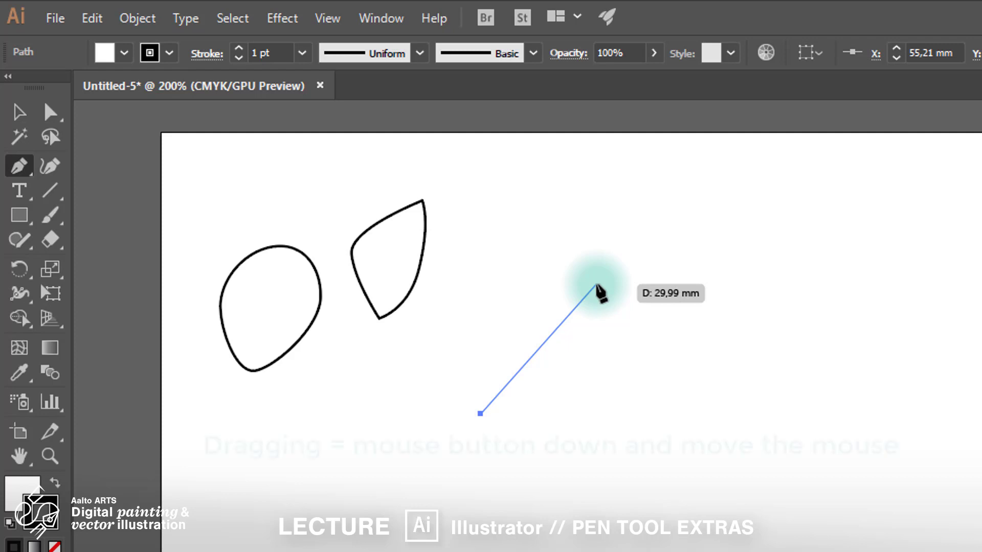
pyautogui.moveTo(596, 287); pyautogui.dragTo(671, 284)
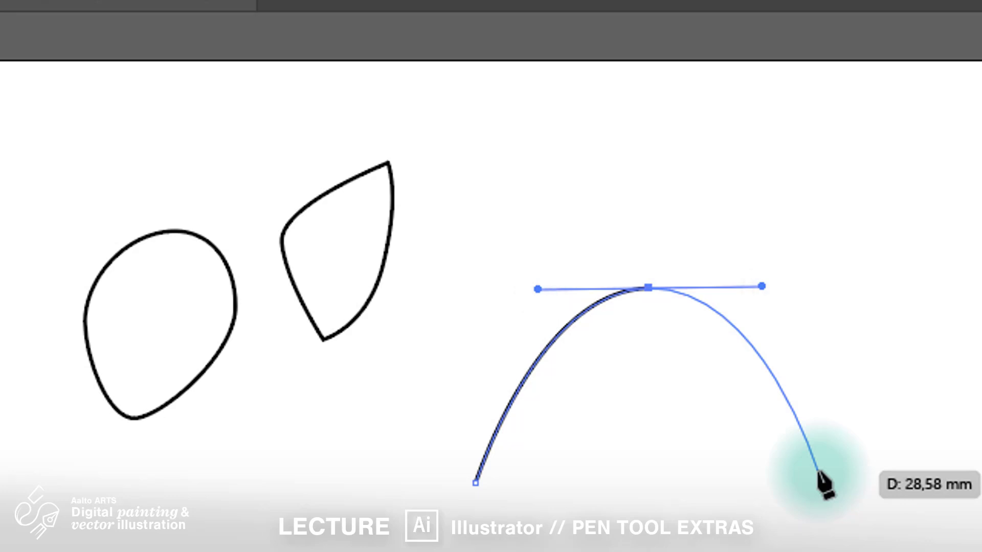
pyautogui.moveTo(819, 474); pyautogui.dragTo(816, 469)
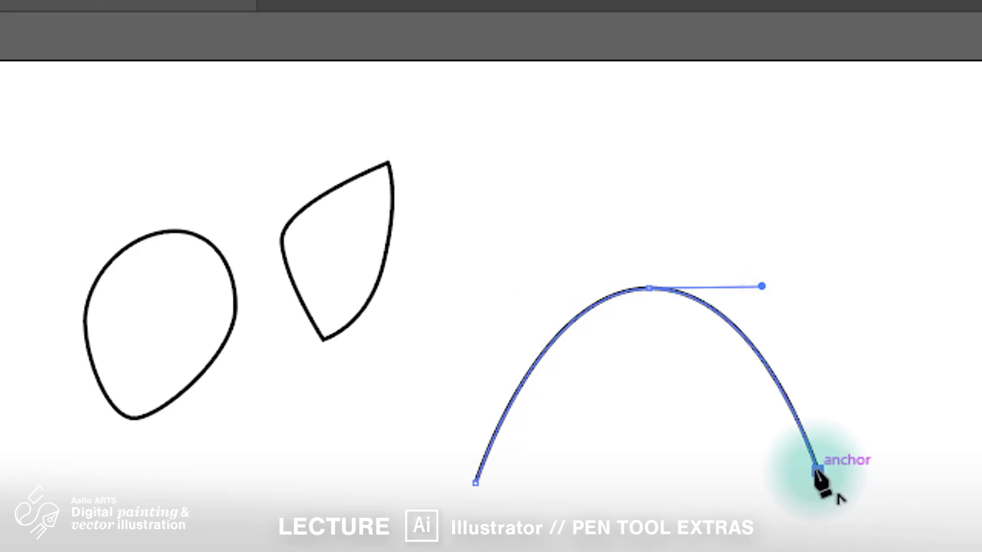
pyautogui.click(477, 483)
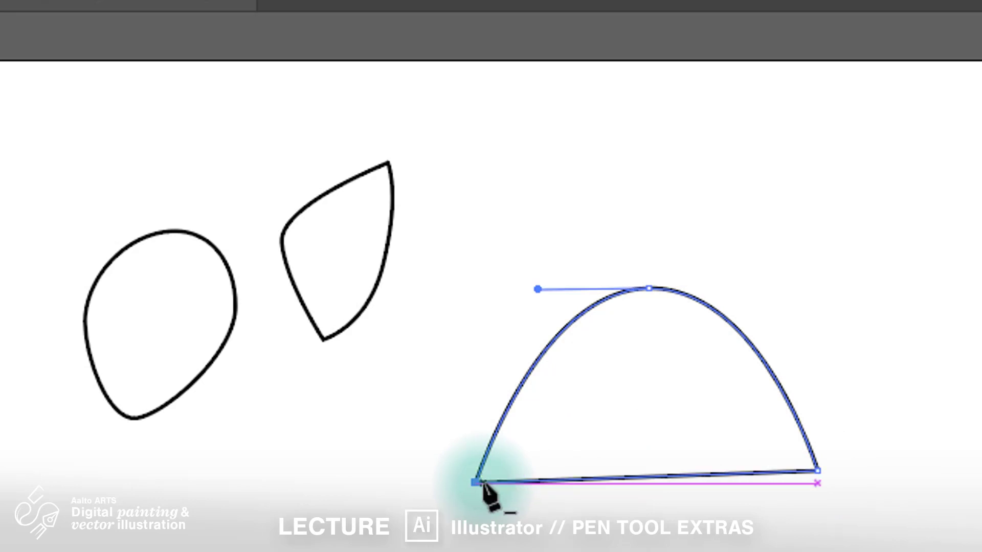
pyautogui.press('a')
pyautogui.click(760, 356)
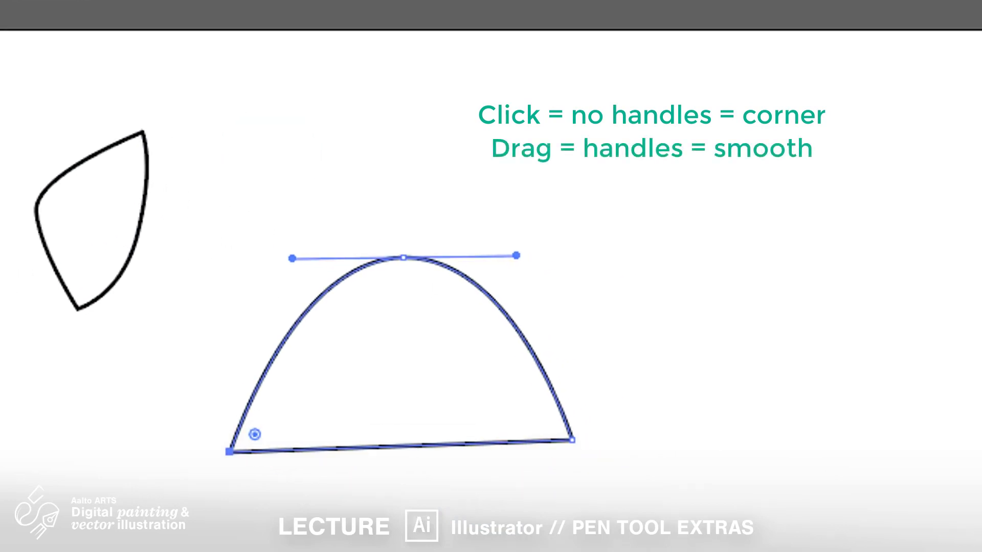
# - Draw a second closed dome beside the first, with a smooth top point and a straight base between two corner points
pyautogui.click(657, 417)
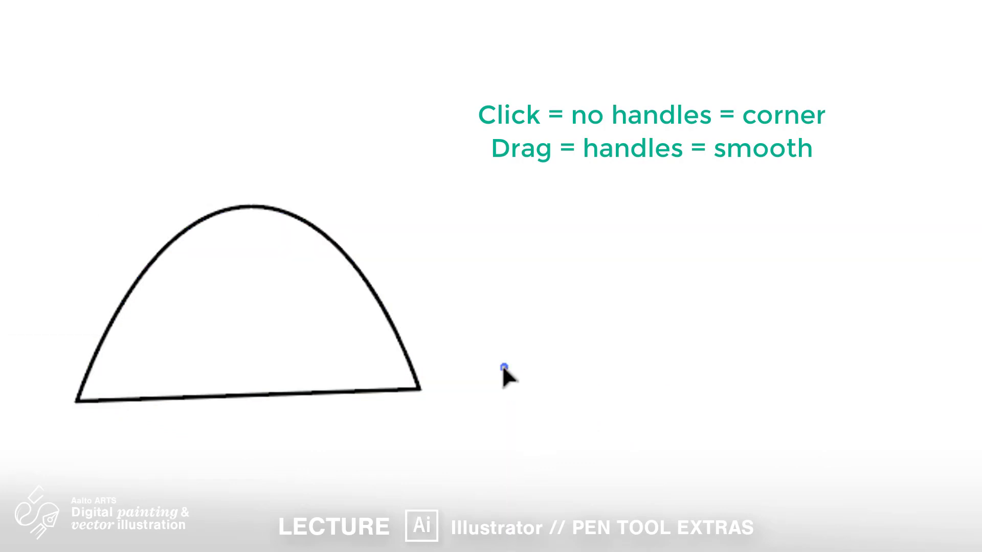
pyautogui.moveTo(645, 191); pyautogui.dragTo(739, 190)
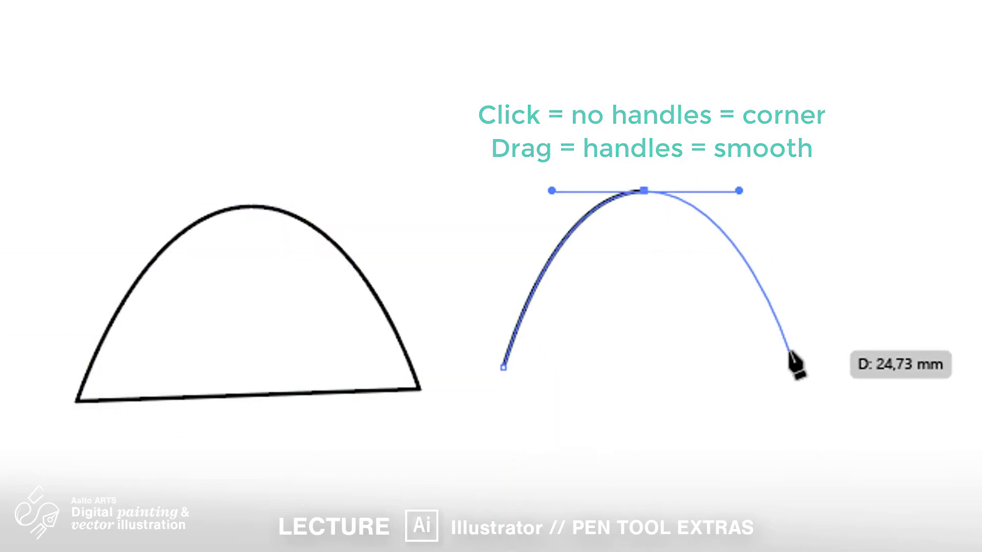
pyautogui.click(787, 350)
pyautogui.click(504, 367)
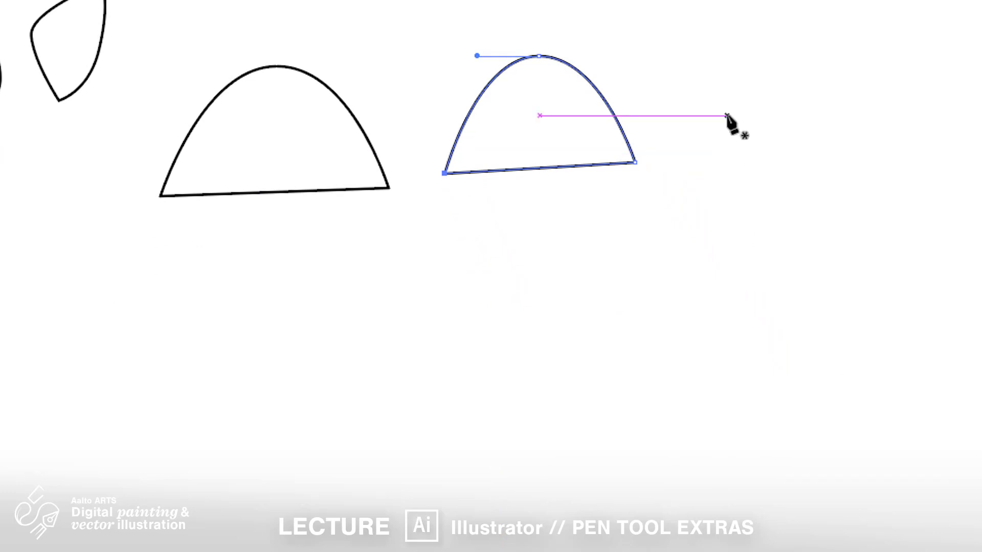
# - Draw a closed rounded shape from three smooth anchor points to the right of the two domes
pyautogui.moveTo(728, 115); pyautogui.dragTo(745, 39)
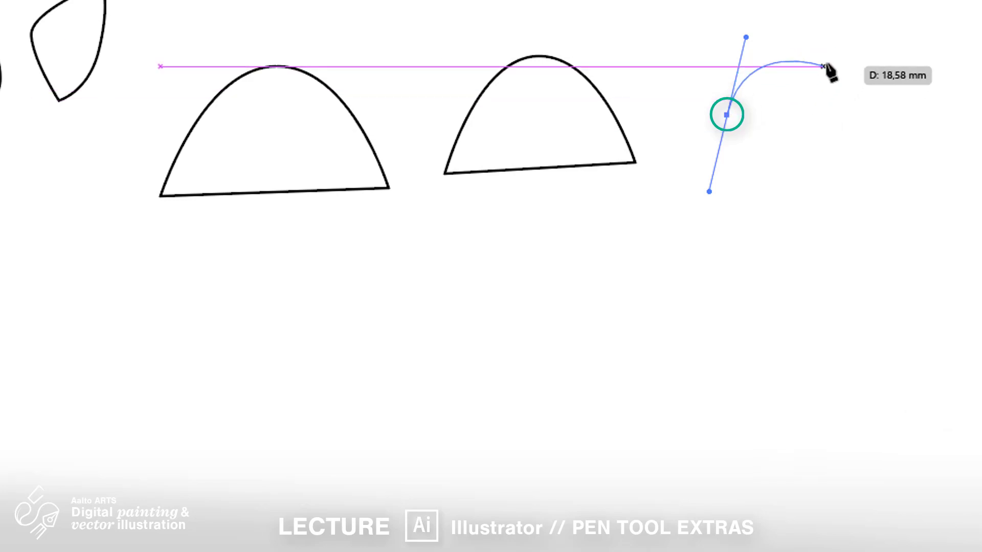
pyautogui.moveTo(837, 56)
pyautogui.mouseDown()
pyautogui.moveTo(867, 83)
pyautogui.moveTo(860, 78)
pyautogui.mouseUp()
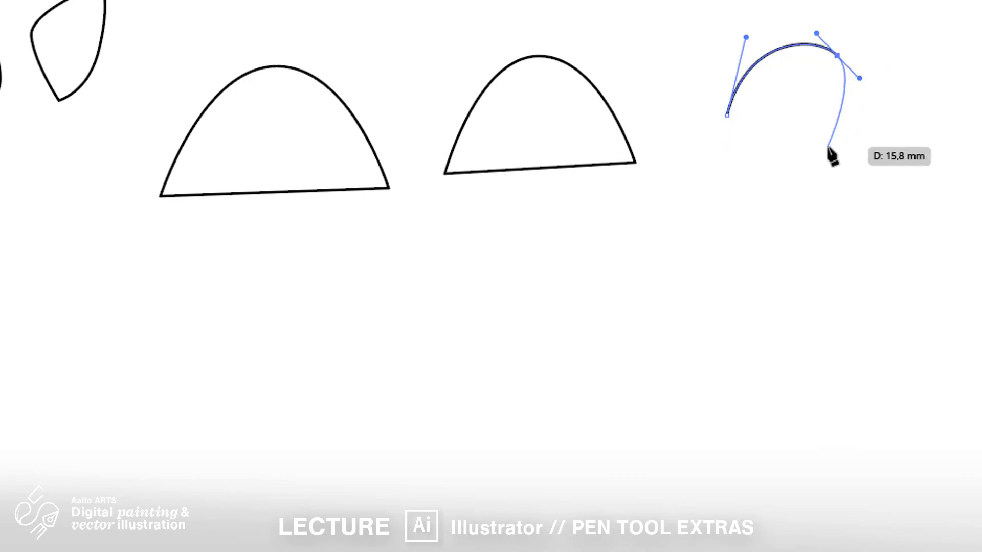
pyautogui.moveTo(823, 153); pyautogui.dragTo(780, 178)
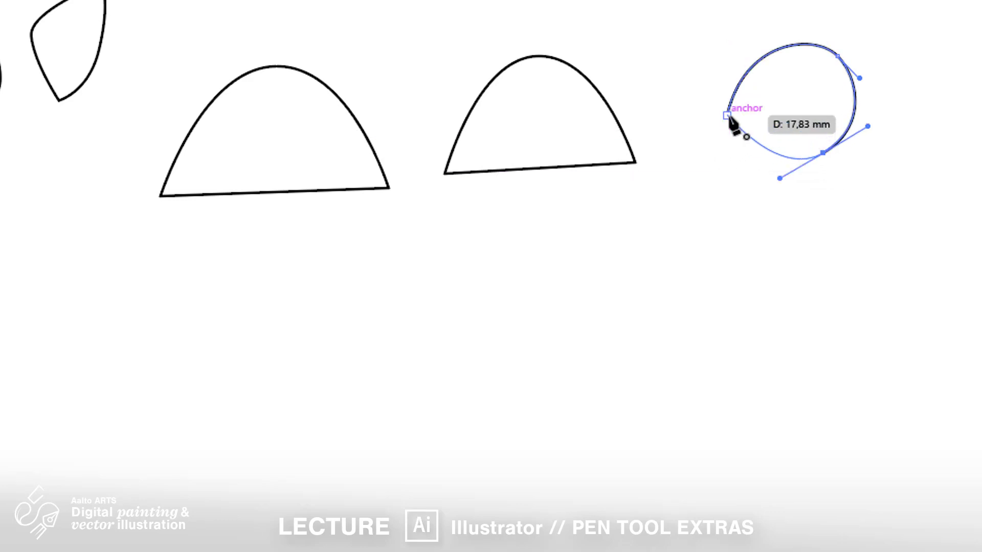
pyautogui.moveTo(727, 115); pyautogui.dragTo(725, 83)
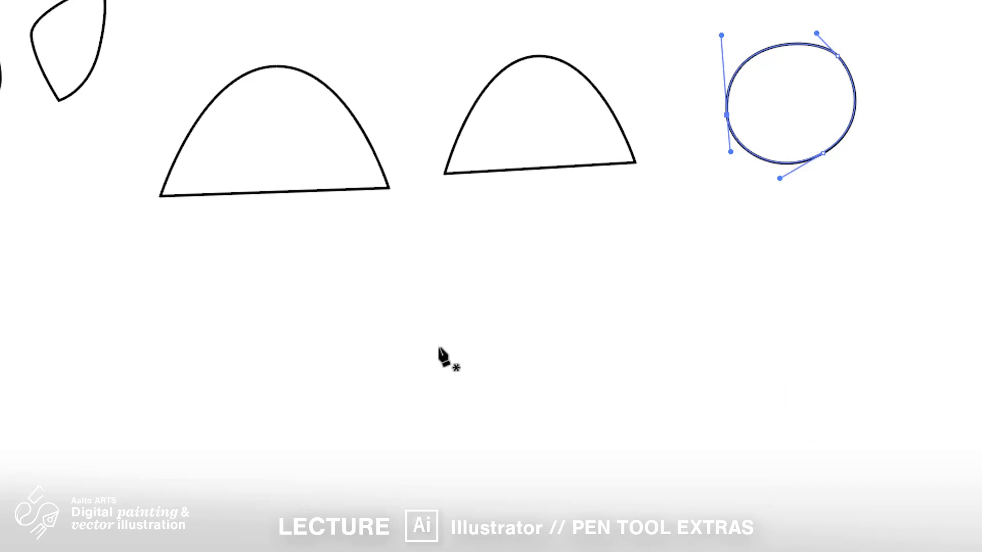
# - Draw another closed rounded shape from three smooth anchor points below the first dome
pyautogui.keyDown('ctrl'); pyautogui.click(282, 364); pyautogui.keyUp('ctrl')
pyautogui.moveTo(282, 364); pyautogui.dragTo(280, 309)
pyautogui.moveTo(388, 293); pyautogui.dragTo(426, 320)
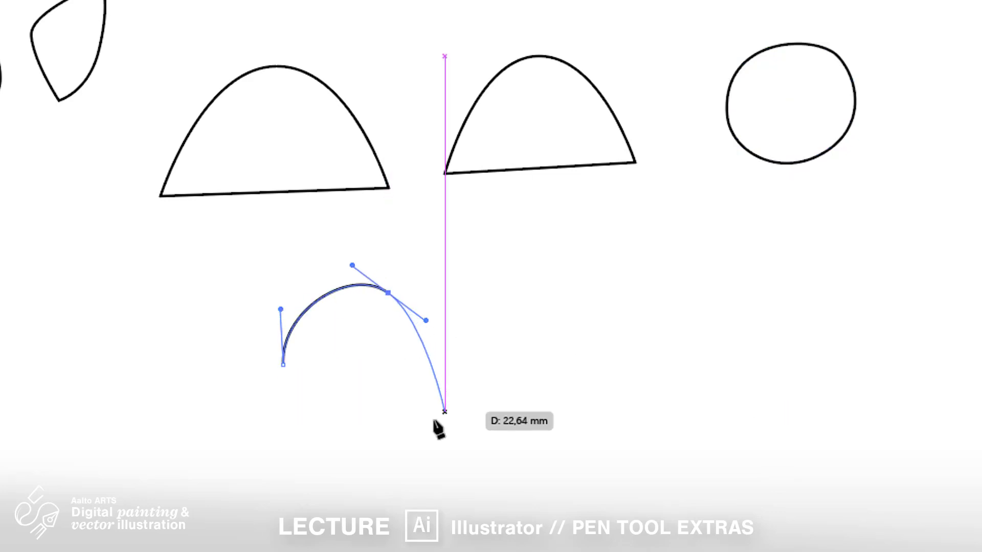
pyautogui.moveTo(388, 404); pyautogui.dragTo(335, 440)
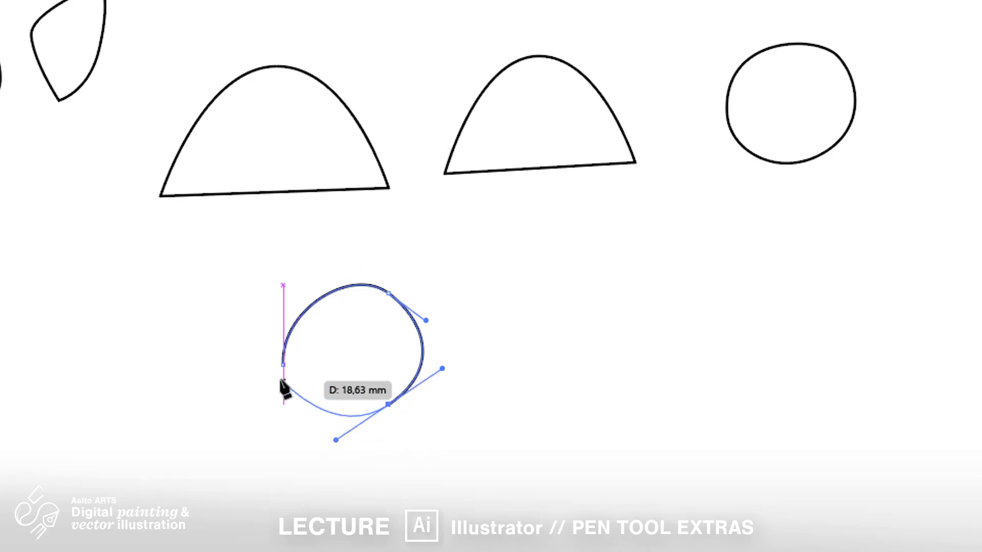
pyautogui.moveTo(283, 364); pyautogui.dragTo(269, 333)
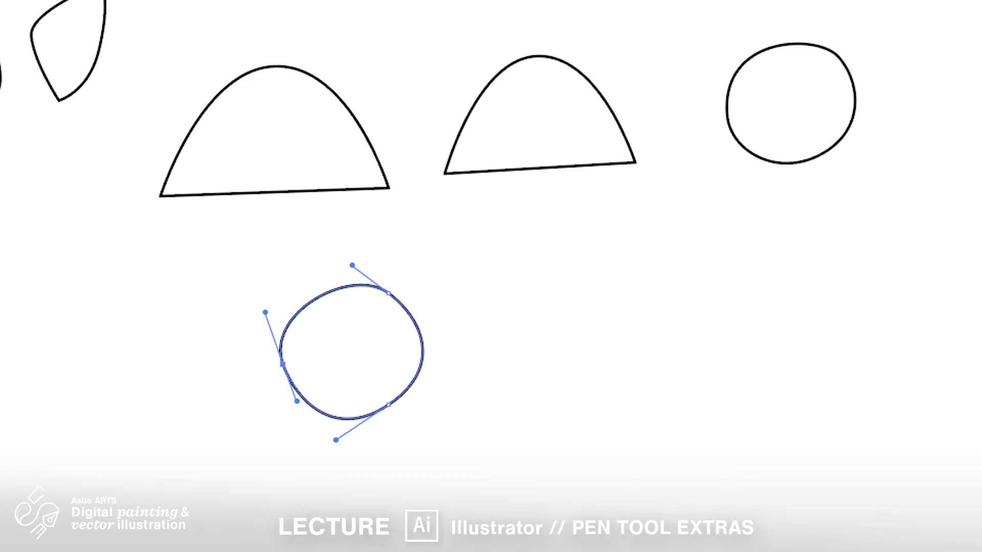
# - Draw a closed triangle from three corner points beside the lower rounded shape
pyautogui.click(493, 327)
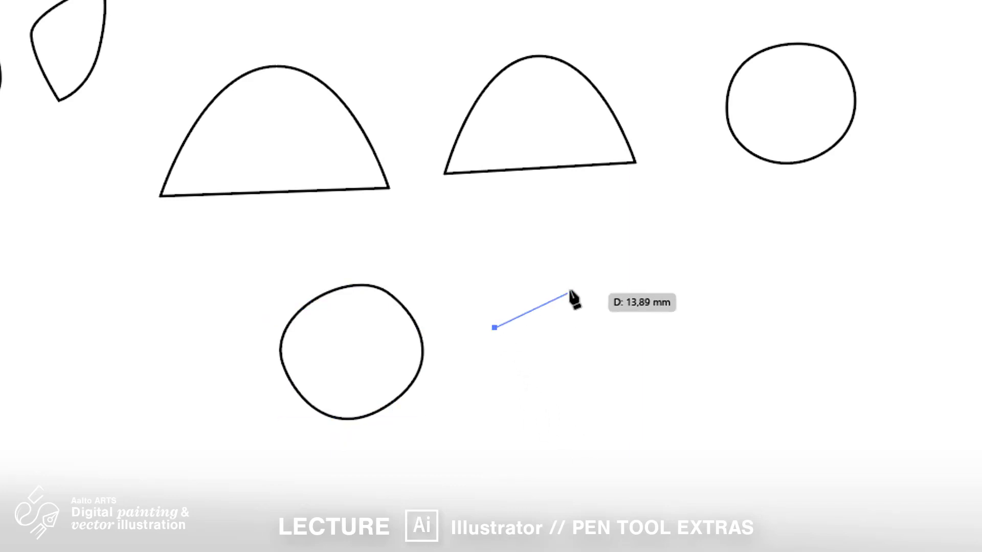
pyautogui.click(597, 275)
pyautogui.click(568, 396)
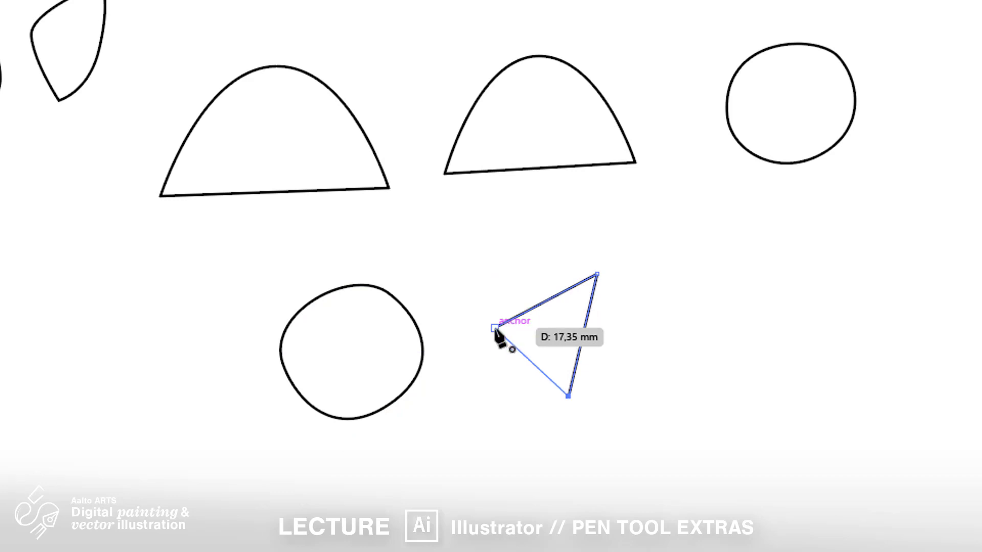
pyautogui.click(495, 327)
# - Convert all three corners of the triangle to smooth points with the Anchor Point tool and deselect the shape
pyautogui.hotkey('shift', 'c')
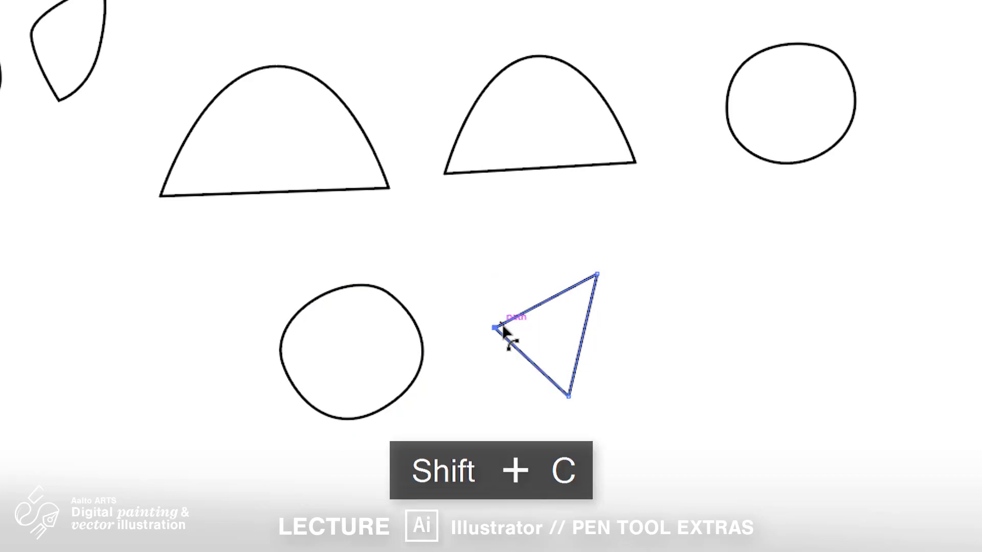
pyautogui.moveTo(567, 397); pyautogui.dragTo(527, 419)
pyautogui.moveTo(495, 328); pyautogui.dragTo(506, 285)
pyautogui.moveTo(597, 274); pyautogui.dragTo(631, 290)
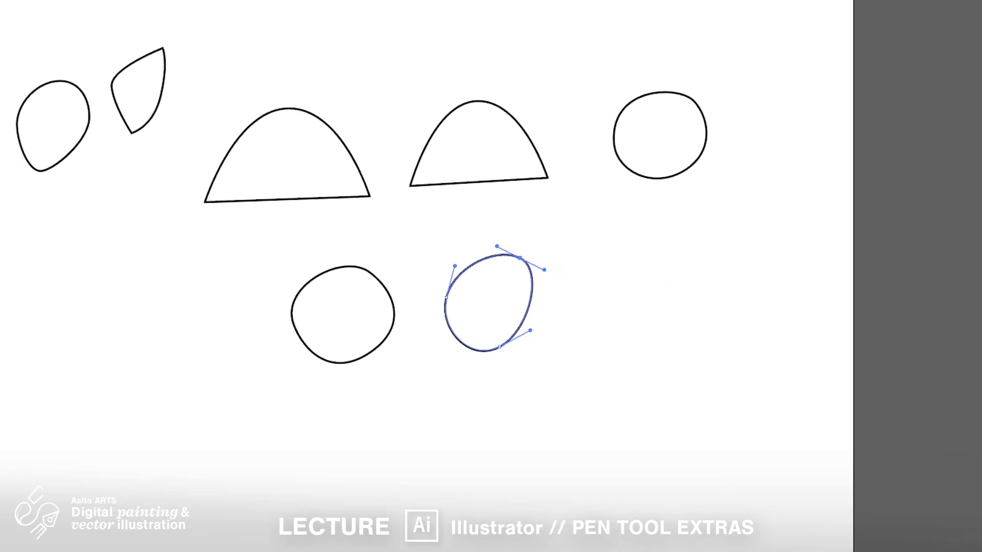
pyautogui.click(509, 483)
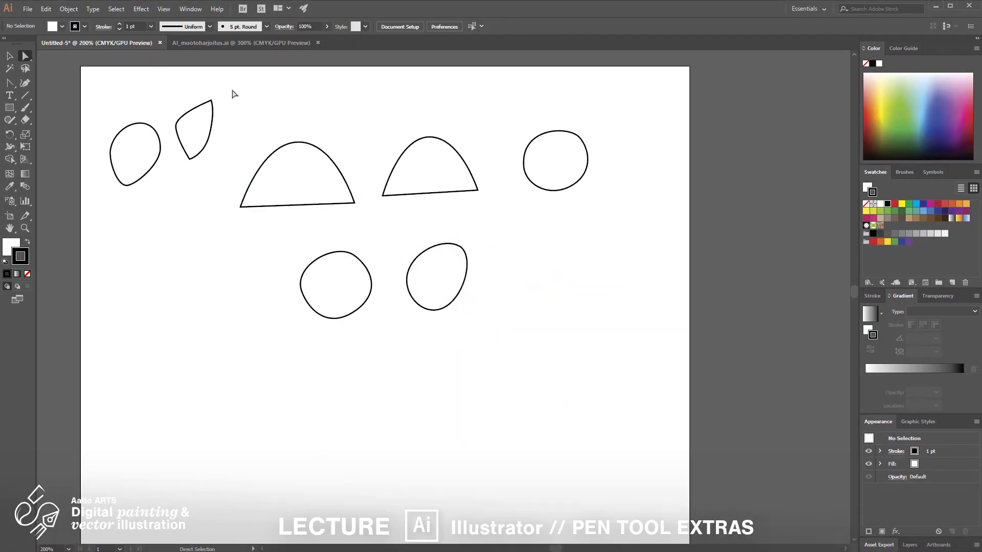
# - In AI_muotoharjoitus.ai, trace the middle salmon-coloured rounded shape with a closed path of four smooth points and deselect it
pyautogui.click(258, 44)
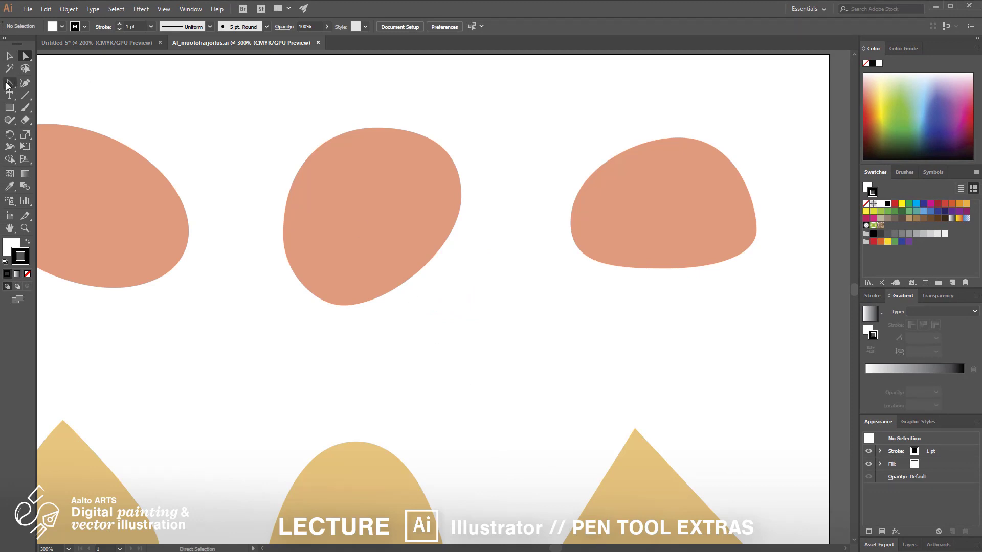
pyautogui.moveTo(7, 86); pyautogui.dragTo(51, 80)
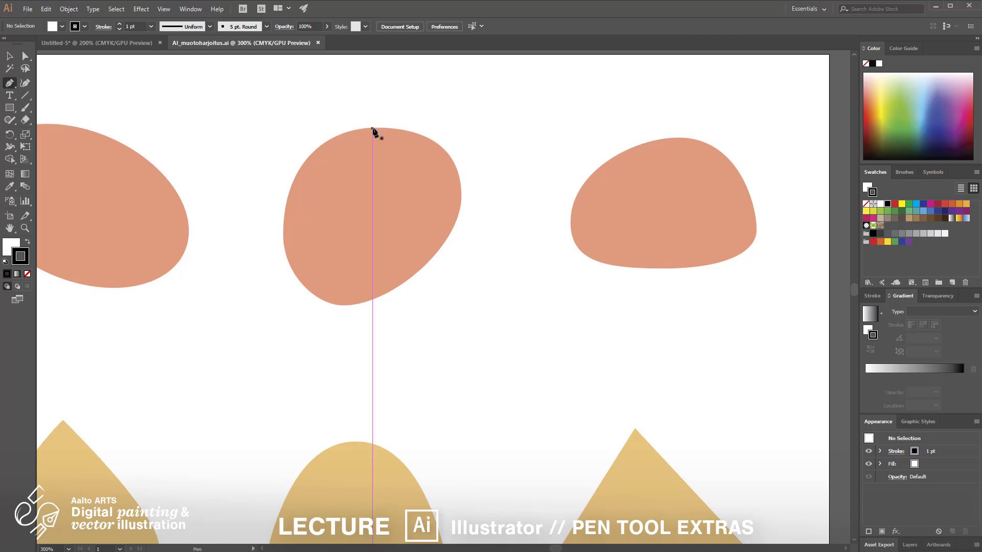
pyautogui.moveTo(371, 128); pyautogui.dragTo(430, 128)
pyautogui.press('shift')
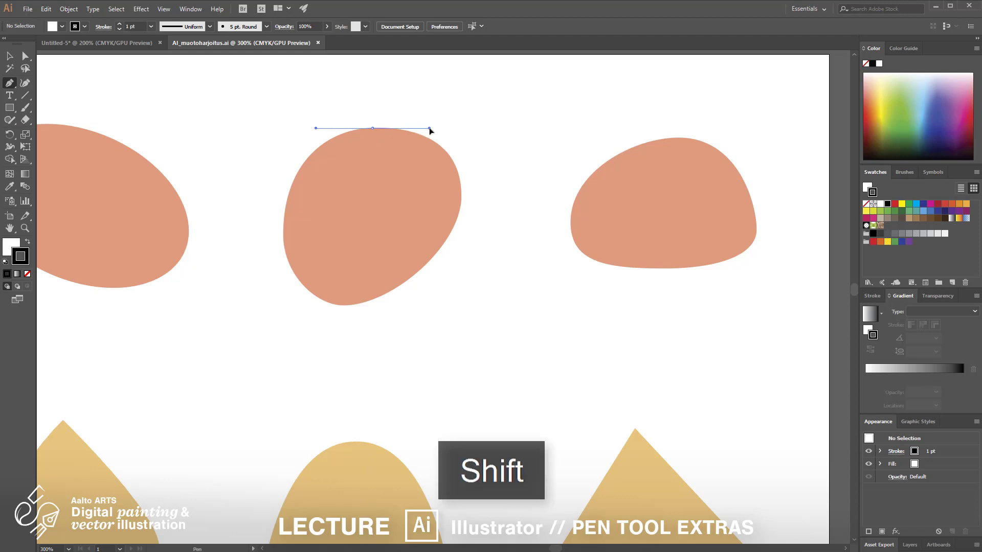
pyautogui.moveTo(461, 199); pyautogui.dragTo(461, 252)
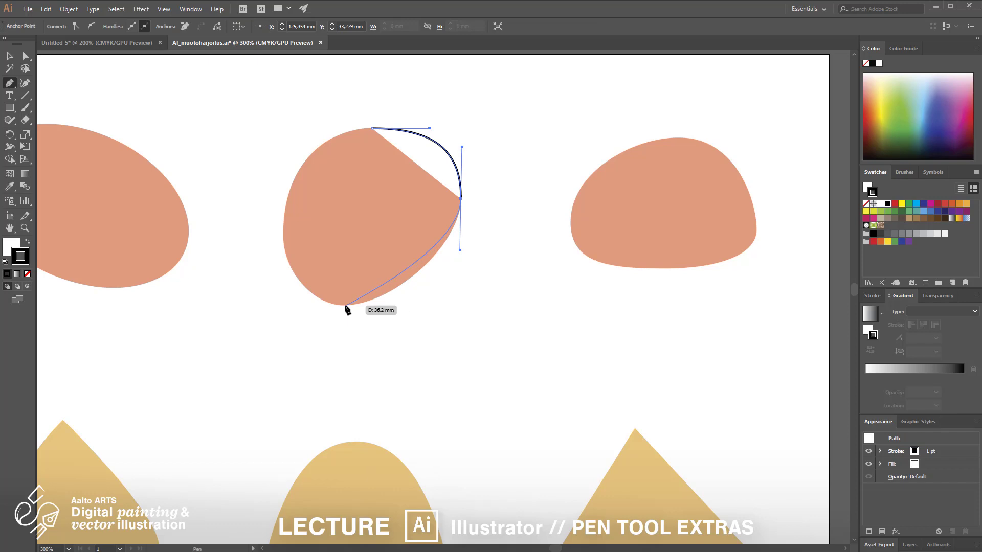
pyautogui.moveTo(346, 306); pyautogui.dragTo(297, 307)
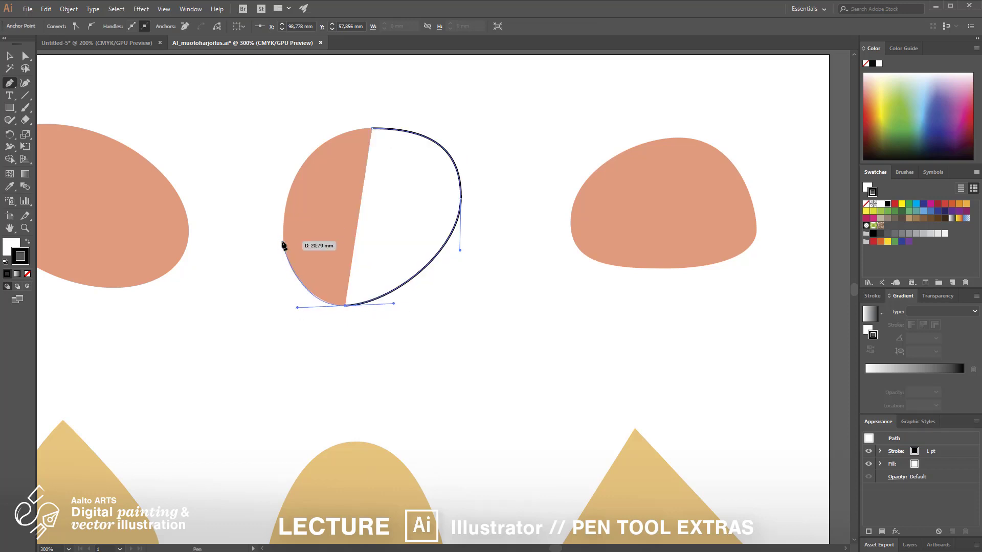
pyautogui.moveTo(284, 241); pyautogui.dragTo(282, 213)
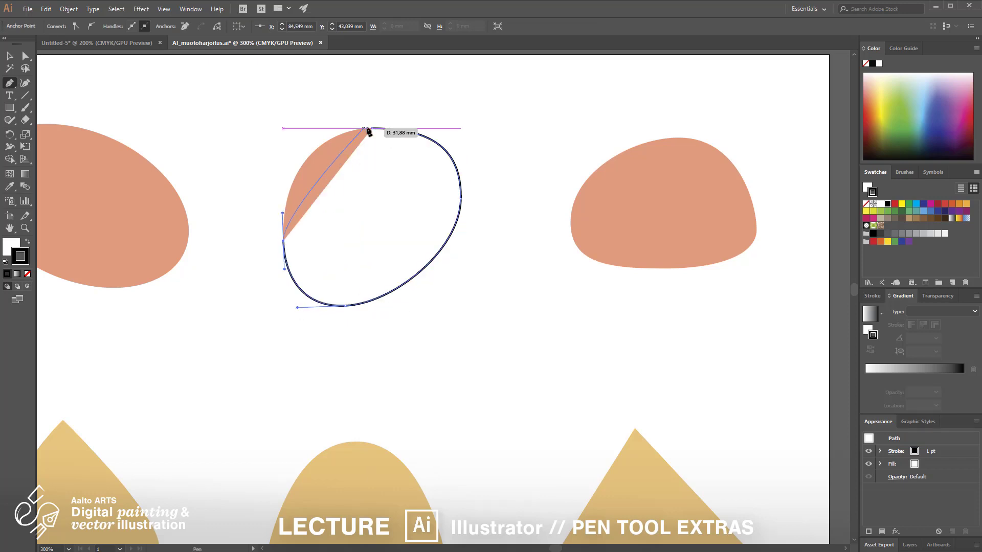
pyautogui.moveTo(373, 129); pyautogui.dragTo(453, 132)
pyautogui.press('ctrl')
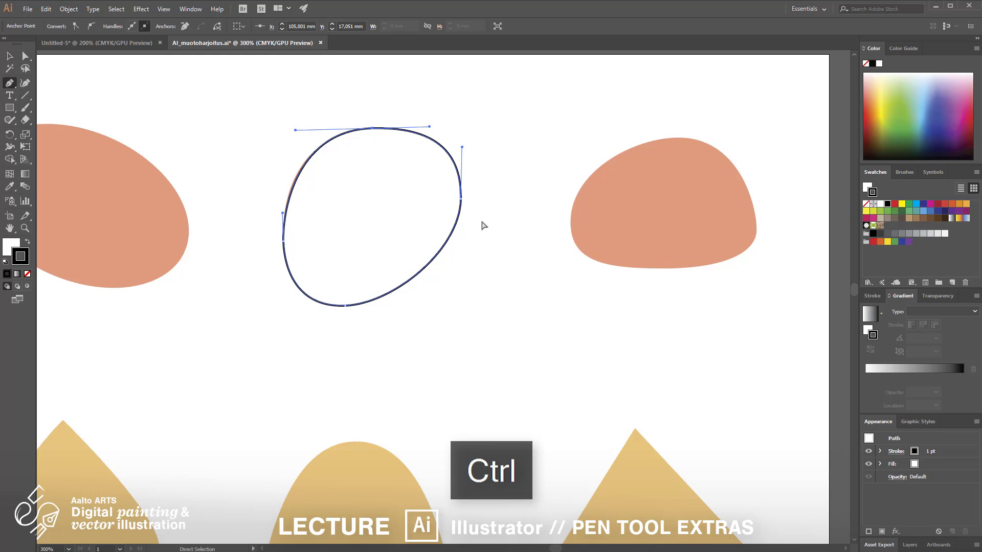
pyautogui.keyDown('ctrl'); pyautogui.click(484, 225); pyautogui.keyUp('ctrl')
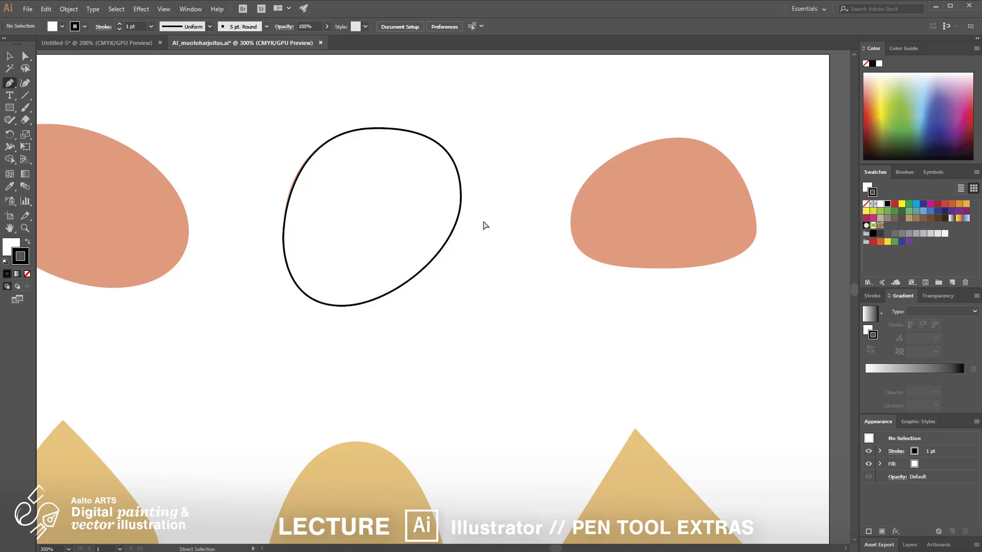
# - Trace the yellow dome with a closed path of two base corners and a smooth top point, and select the top point
pyautogui.scroll(-3, 485, 225)
pyautogui.scroll(-3, 489, 226)
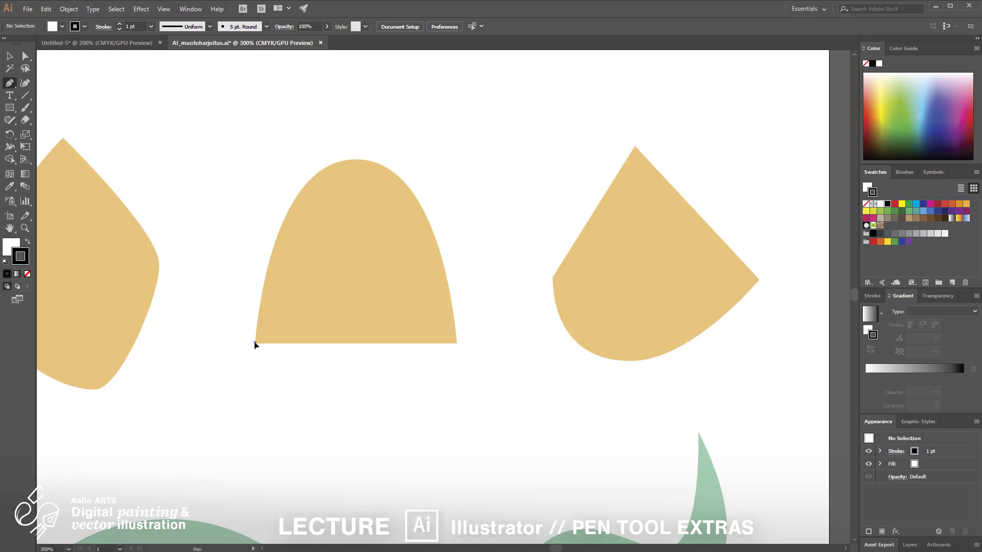
pyautogui.click(254, 343)
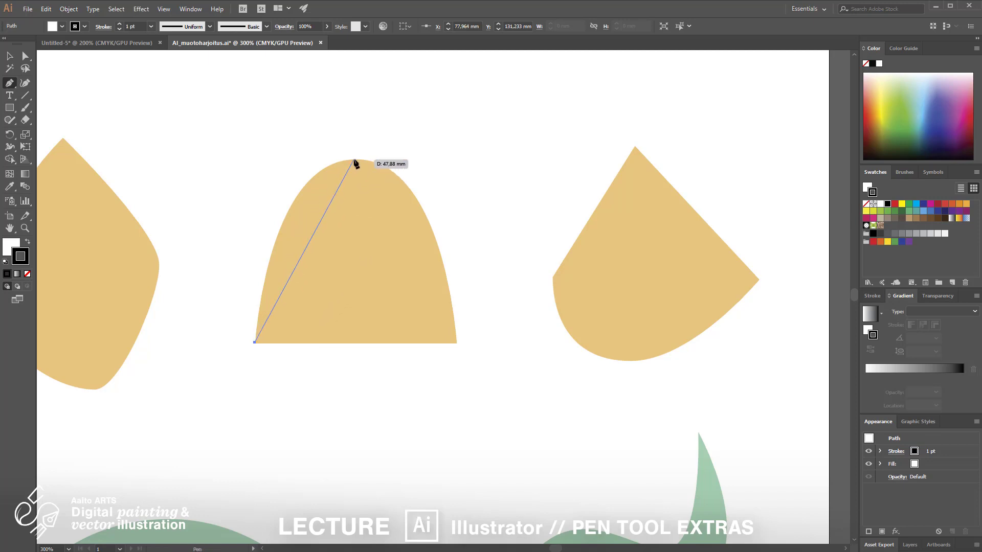
pyautogui.moveTo(357, 160); pyautogui.dragTo(447, 158)
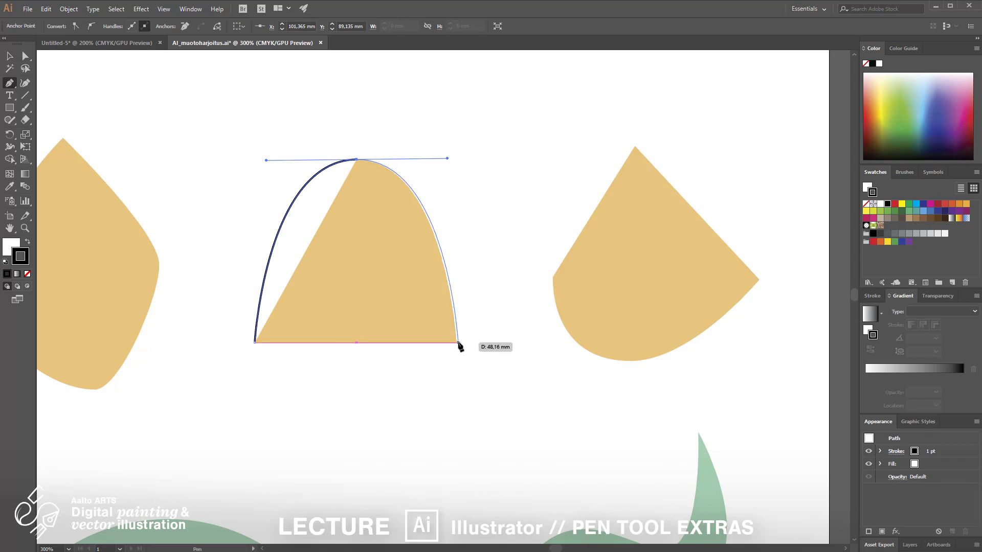
pyautogui.click(458, 343)
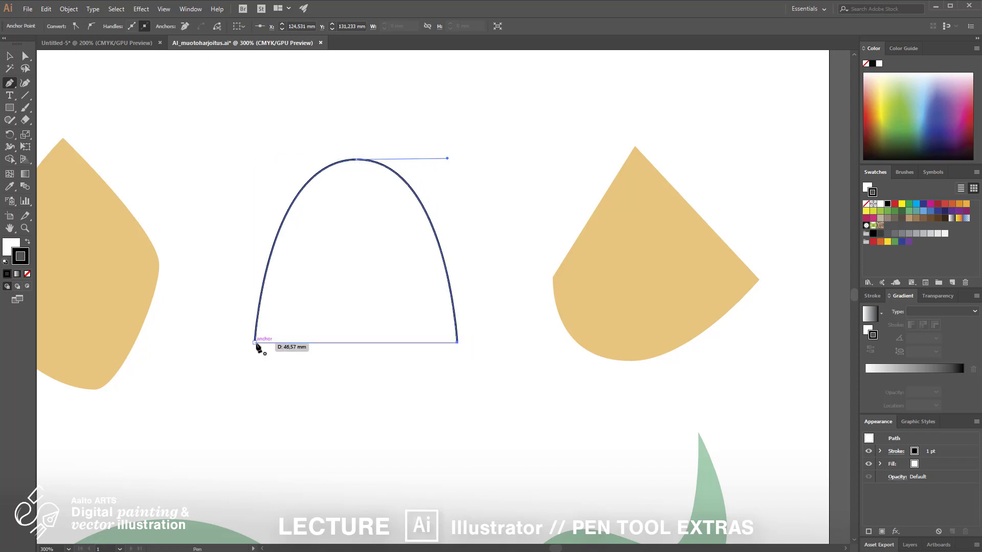
pyautogui.click(255, 343)
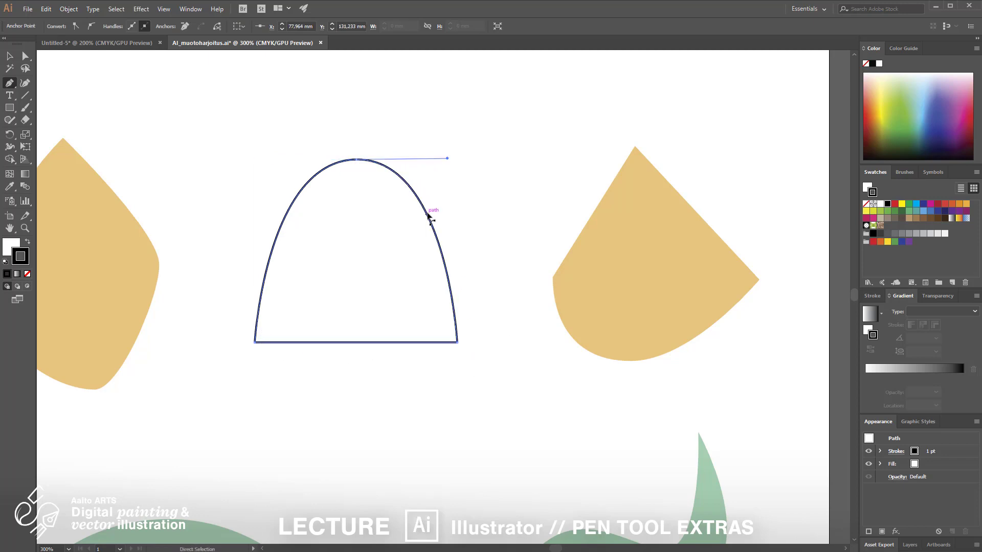
pyautogui.keyDown('ctrl'); pyautogui.keyDown('shift'); pyautogui.click(315, 175); pyautogui.keyUp('shift'); pyautogui.keyUp('ctrl')
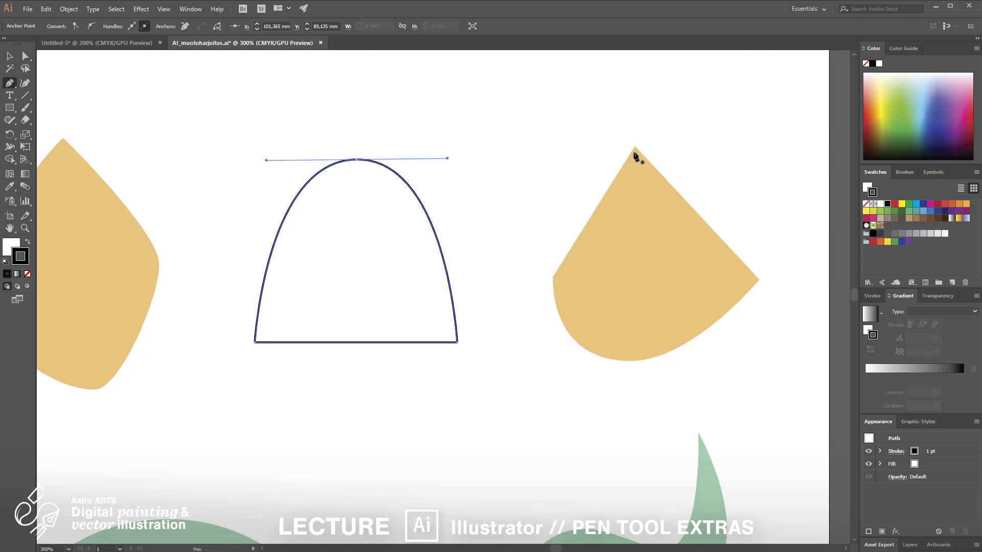
# - Start tracing the rightmost yellow shape with corner points at its top and right tips and smooth points at its base and left side
pyautogui.click(634, 146)
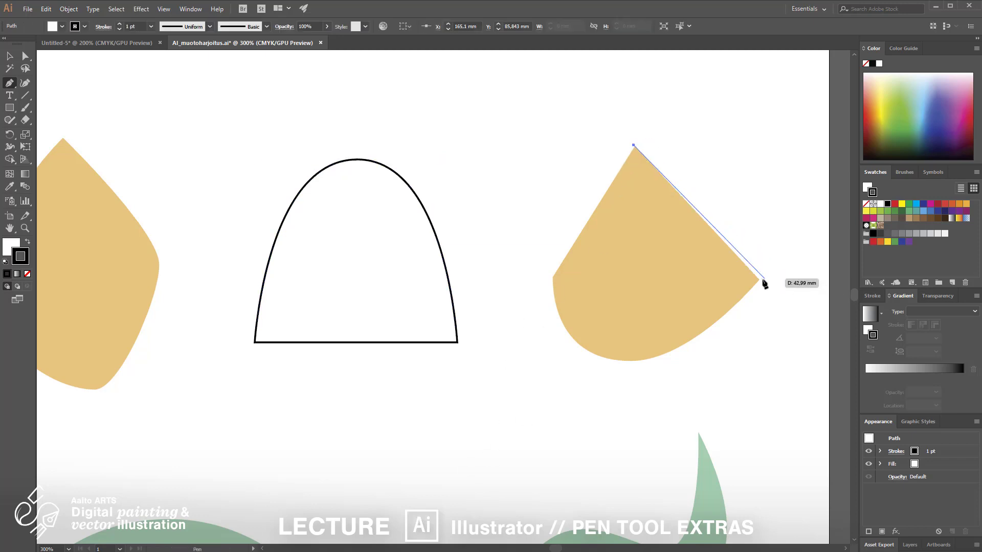
pyautogui.click(760, 280)
pyautogui.moveTo(634, 360); pyautogui.dragTo(575, 362)
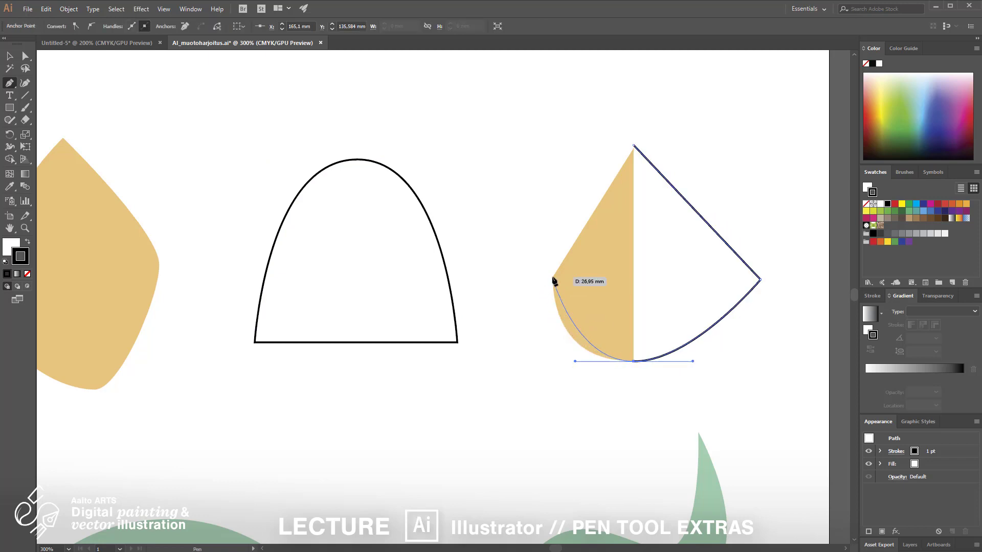
pyautogui.moveTo(553, 278); pyautogui.dragTo(550, 233)
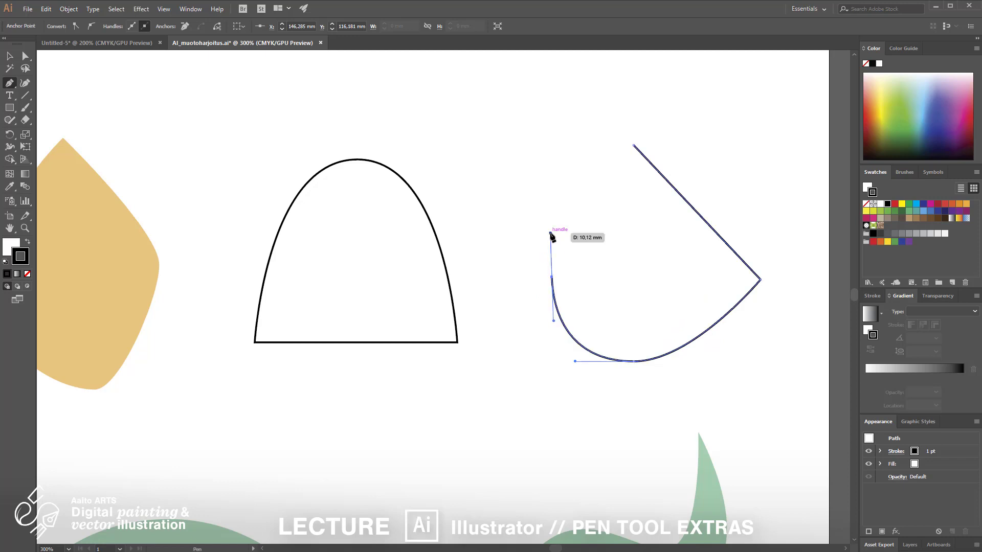
# - Set the path's fill to None and close it with a straight segment from the left point to the top corner
pyautogui.click(865, 190)
pyautogui.click(866, 205)
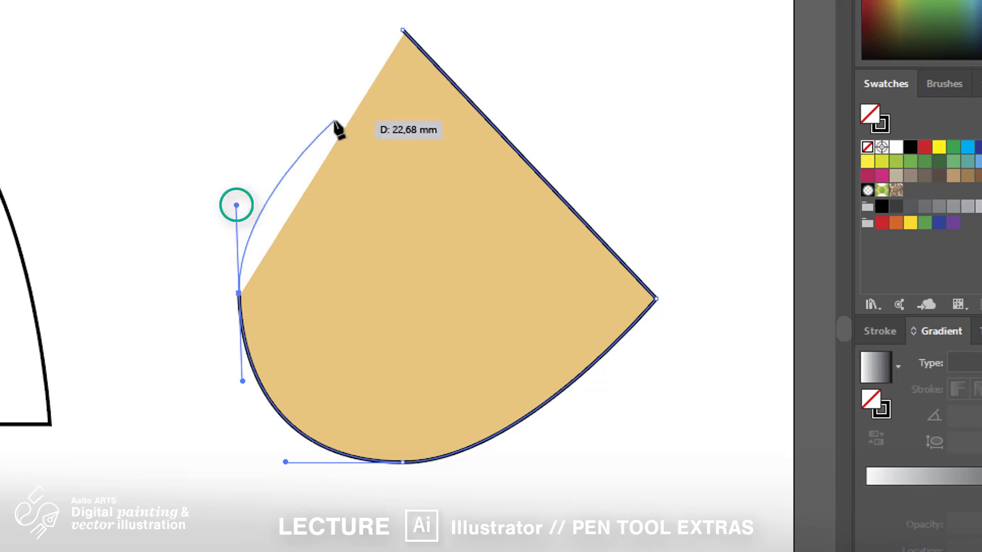
pyautogui.click(239, 293)
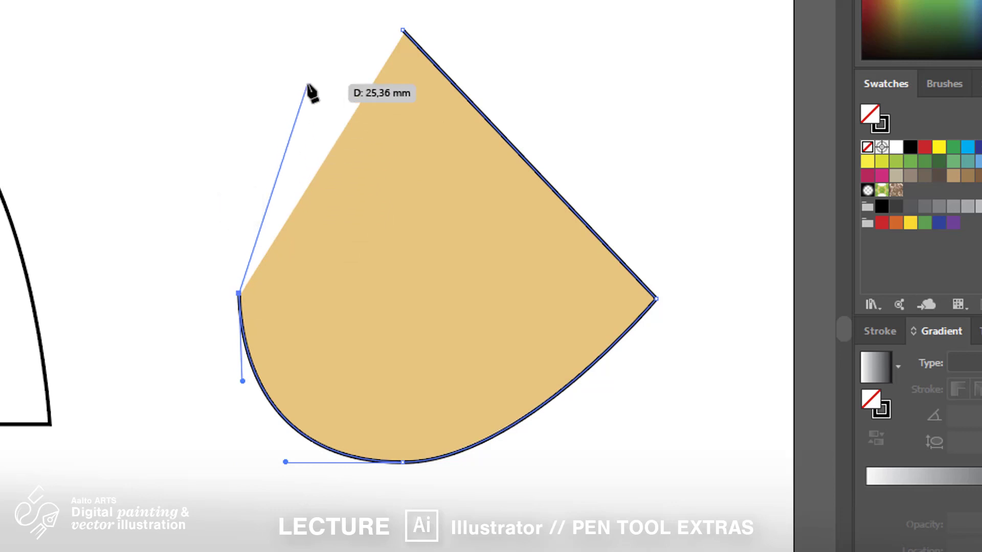
pyautogui.click(403, 30)
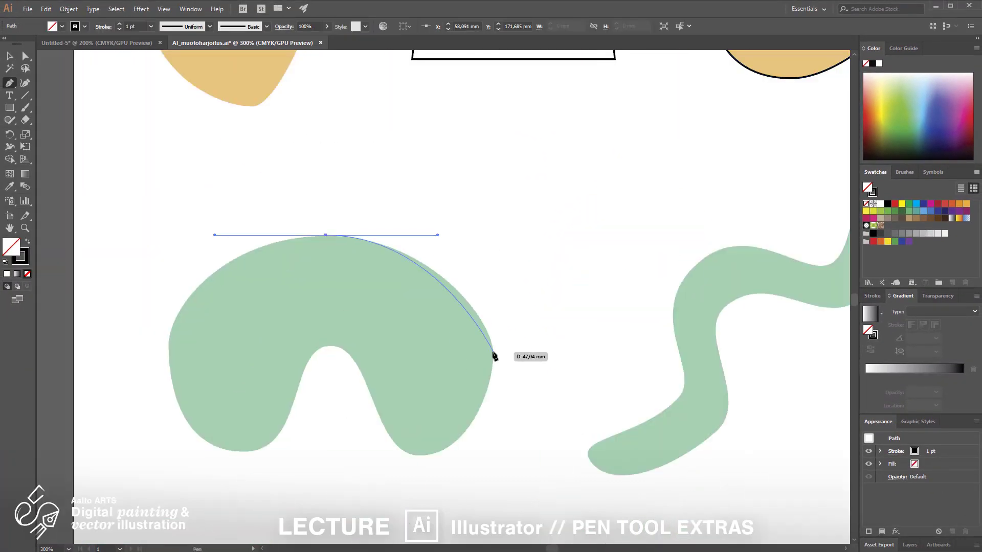
# - Trace the green arch shape with smooth points around its outer edge, both lobes and the inner notch, closing the path at the top
pyautogui.moveTo(493, 352); pyautogui.dragTo(493, 394)
pyautogui.moveTo(422, 455); pyautogui.dragTo(377, 455)
pyautogui.moveTo(331, 345); pyautogui.dragTo(284, 346)
pyautogui.moveTo(247, 452); pyautogui.dragTo(183, 452)
pyautogui.moveTo(168, 341); pyautogui.dragTo(169, 285)
pyautogui.moveTo(326, 235); pyautogui.dragTo(412, 235)
# - Adjust the direction handles of the arch path's top, right and lower-right points to match the green shape's outline
pyautogui.press('a')
pyautogui.moveTo(438, 235); pyautogui.dragTo(426, 235)
pyautogui.moveTo(492, 310); pyautogui.dragTo(493, 315)
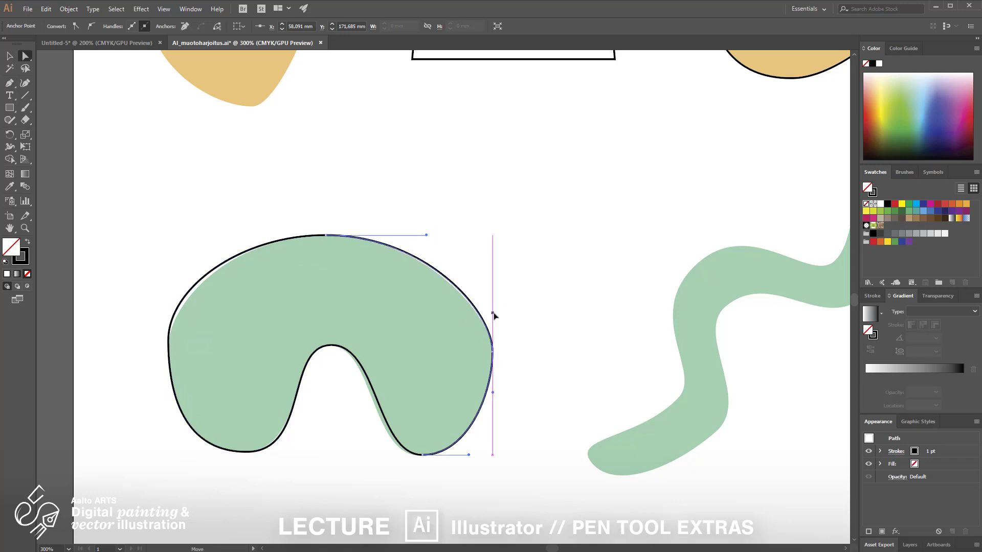
pyautogui.click(422, 455)
pyautogui.moveTo(376, 455); pyautogui.dragTo(365, 455)
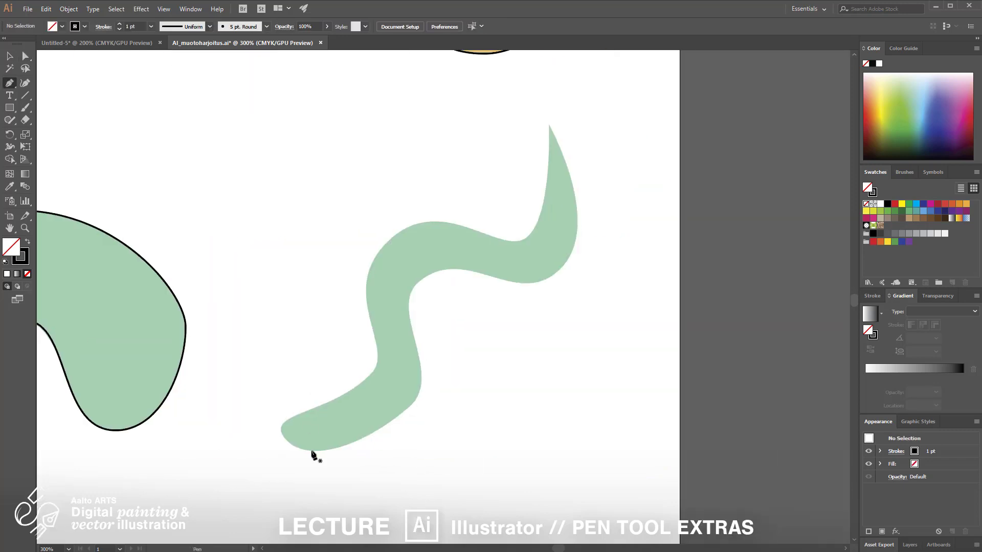
# - Trace the green wavy shape with a closed path of smooth points along both edges and one corner point at its upper tip
pyautogui.moveTo(287, 439); pyautogui.dragTo(306, 471)
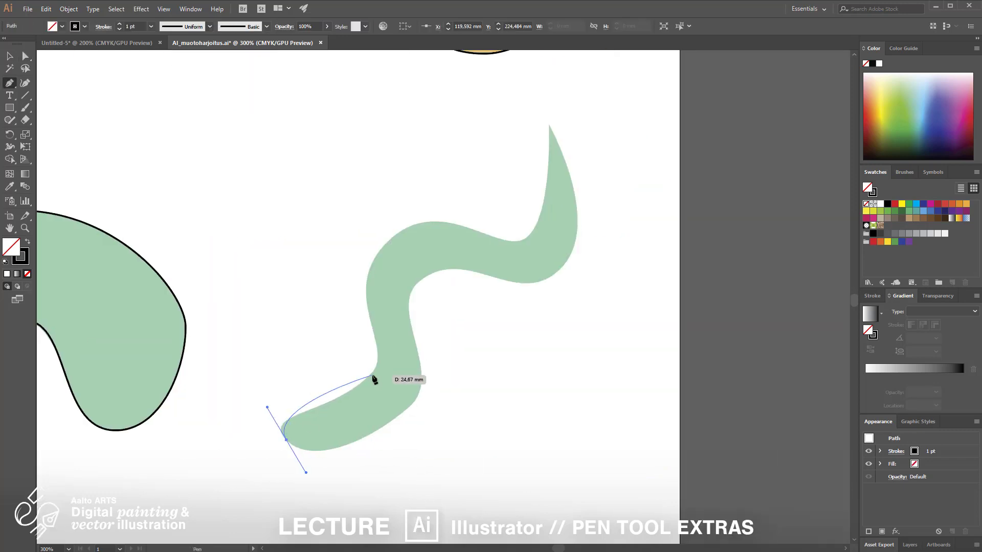
pyautogui.moveTo(373, 374); pyautogui.dragTo(404, 337)
pyautogui.moveTo(389, 240); pyautogui.dragTo(443, 182)
pyautogui.moveTo(530, 236); pyautogui.dragTo(568, 204)
pyautogui.click(547, 124)
pyautogui.moveTo(557, 272); pyautogui.dragTo(504, 320)
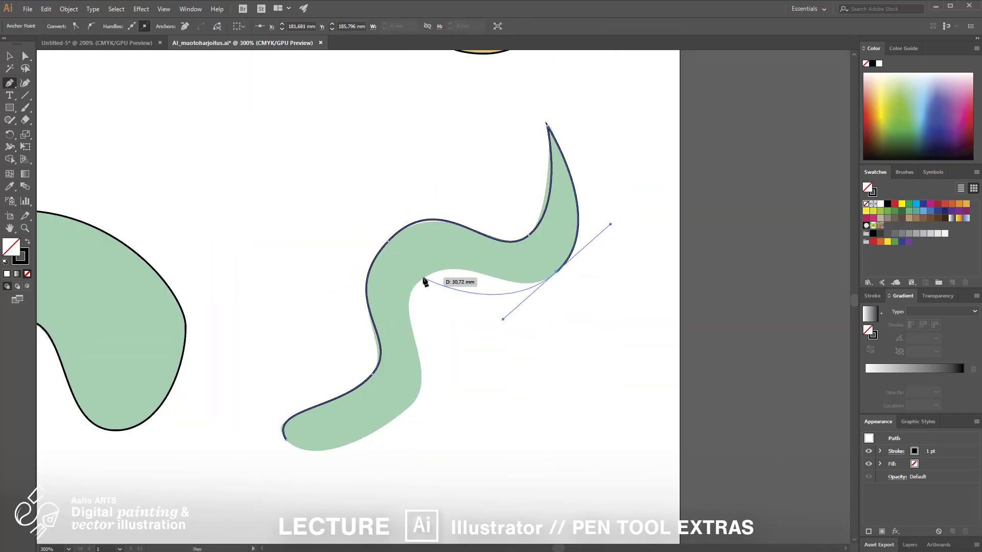
pyautogui.moveTo(423, 276); pyautogui.dragTo(369, 314)
pyautogui.moveTo(414, 402); pyautogui.dragTo(376, 440)
pyautogui.moveTo(287, 439); pyautogui.dragTo(263, 411)
# - Refine the wavy path's anchor points and direction handles to follow the green shape's edges, and deselect it
pyautogui.press('a')
pyautogui.click(423, 276)
pyautogui.moveTo(368, 313); pyautogui.dragTo(375, 315)
pyautogui.moveTo(453, 364); pyautogui.dragTo(442, 373)
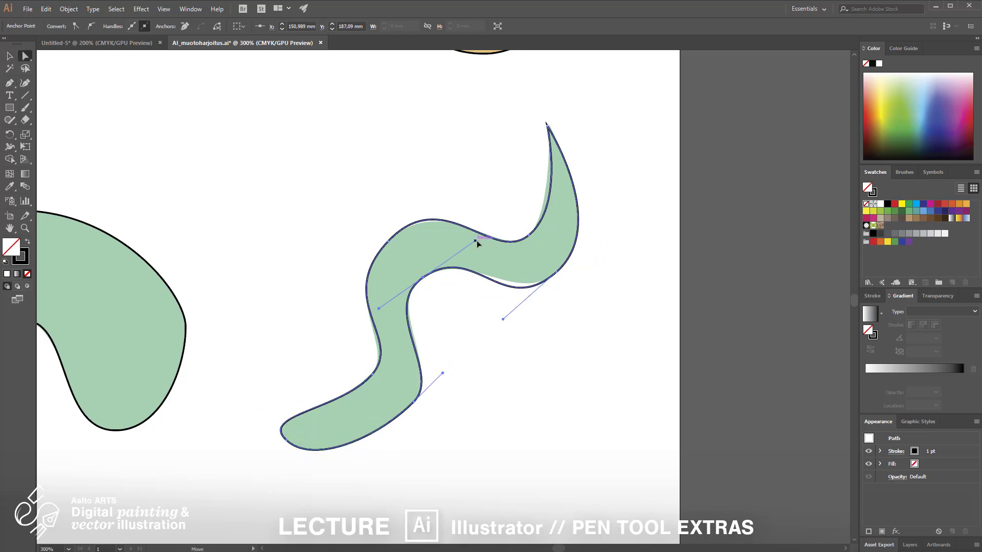
pyautogui.moveTo(478, 240); pyautogui.dragTo(482, 238)
pyautogui.moveTo(503, 320); pyautogui.dragTo(508, 315)
pyautogui.moveTo(530, 234); pyautogui.dragTo(524, 240)
pyautogui.moveTo(489, 268); pyautogui.dragTo(499, 260)
pyautogui.moveTo(444, 182); pyautogui.dragTo(443, 187)
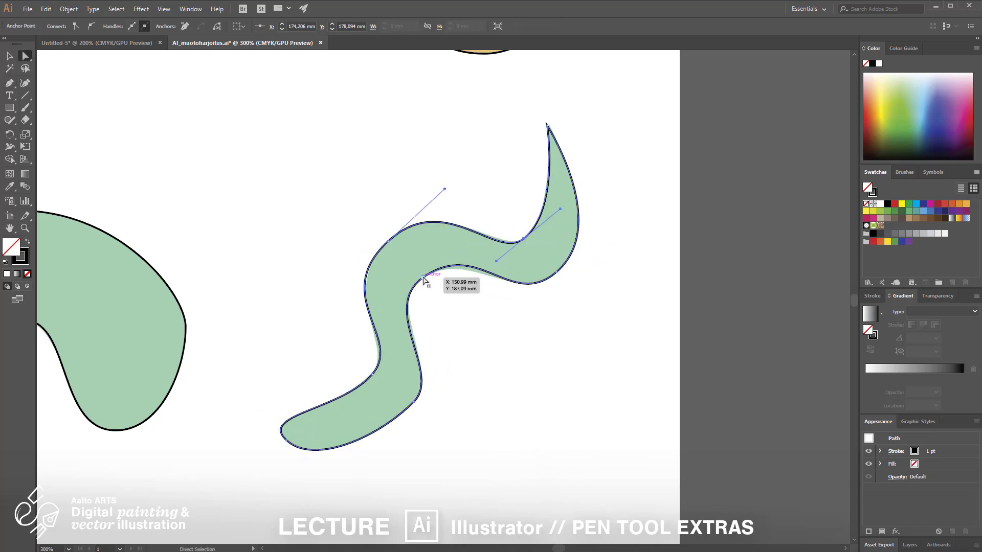
pyautogui.moveTo(424, 276); pyautogui.dragTo(421, 280)
pyautogui.moveTo(373, 317); pyautogui.dragTo(385, 304)
pyautogui.click(599, 431)
# - In the Untitled-5 document, start a wavy Pen path below the existing shapes with one corner point and three smooth points
pyautogui.hotkey('ctrl', '0')
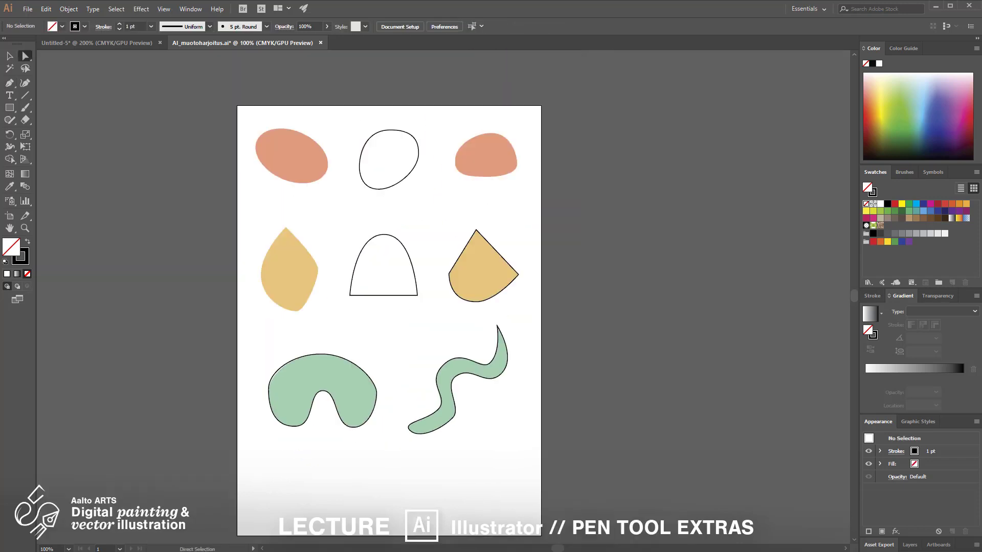
pyautogui.hotkey('ctrl', '=')
pyautogui.scroll(-1, 462, 502)
pyautogui.hotkey('ctrl', 'Tab')
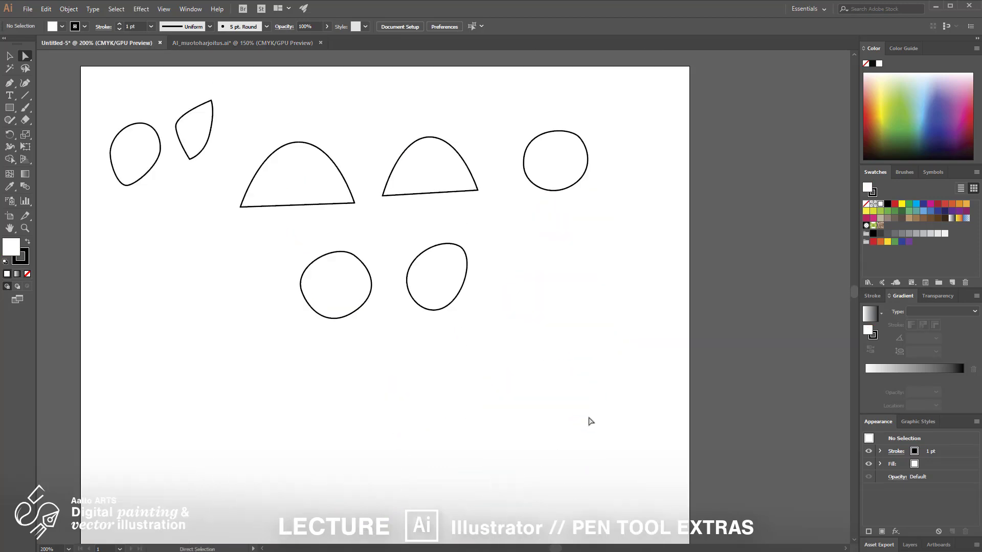
pyautogui.scroll(-3, 588, 419)
pyautogui.click(10, 85)
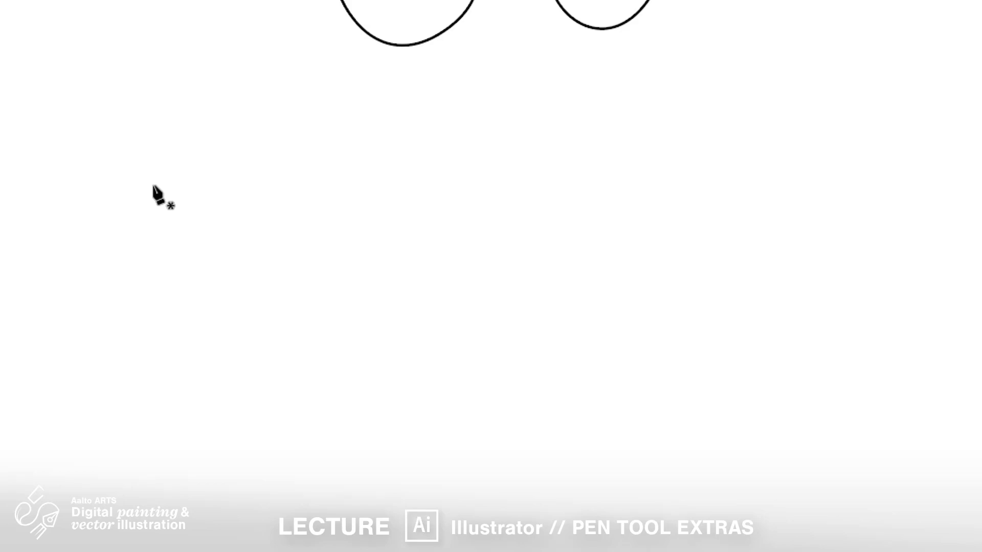
pyautogui.click(155, 185)
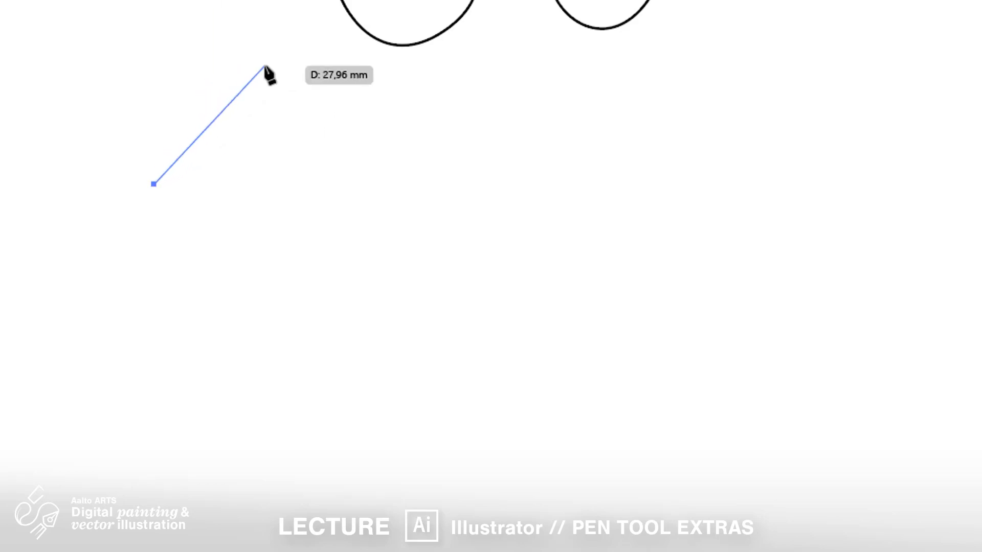
pyautogui.moveTo(266, 65); pyautogui.dragTo(352, 61)
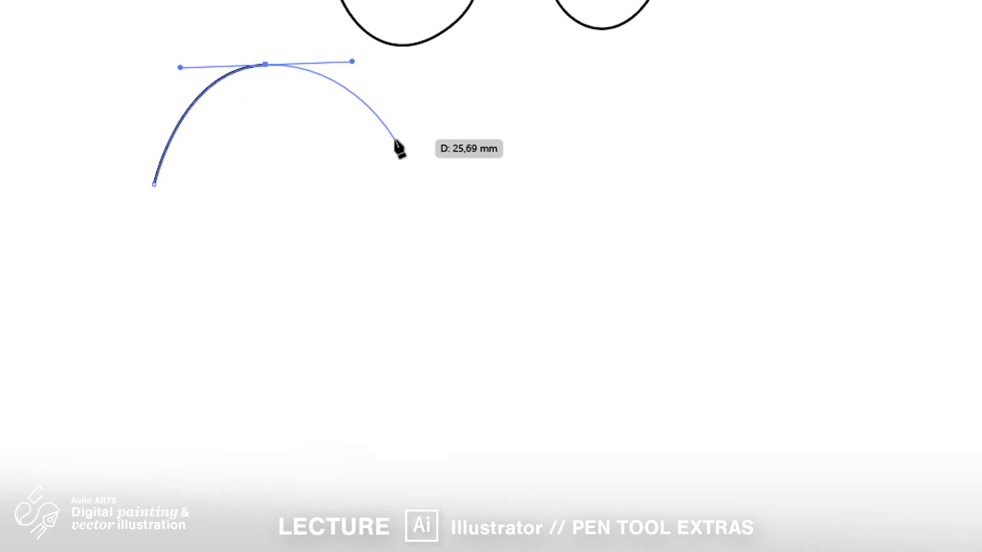
pyautogui.moveTo(395, 139); pyautogui.dragTo(465, 139)
pyautogui.moveTo(499, 65); pyautogui.dragTo(568, 64)
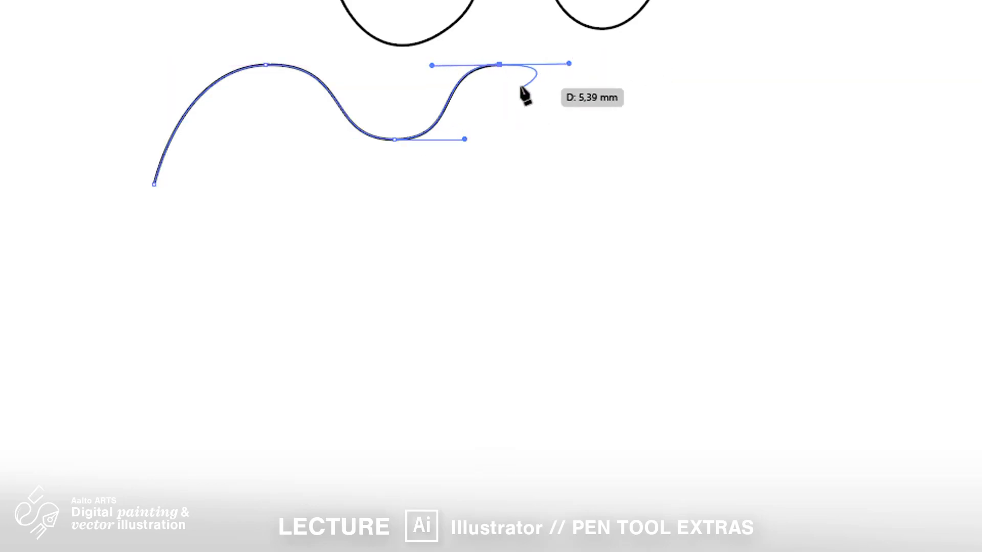
# - Continue the path around its right end and along the underside, with sharp cusps at the upper-right end and the pointed spikes
pyautogui.click(499, 65)
pyautogui.moveTo(513, 173); pyautogui.dragTo(488, 228)
pyautogui.moveTo(400, 184); pyautogui.dragTo(348, 185)
pyautogui.moveTo(353, 256); pyautogui.dragTo(285, 189)
pyautogui.moveTo(283, 177); pyautogui.dragTo(284, 108)
pyautogui.click(283, 177)
pyautogui.moveTo(305, 276); pyautogui.dragTo(322, 287)
pyautogui.click(306, 276)
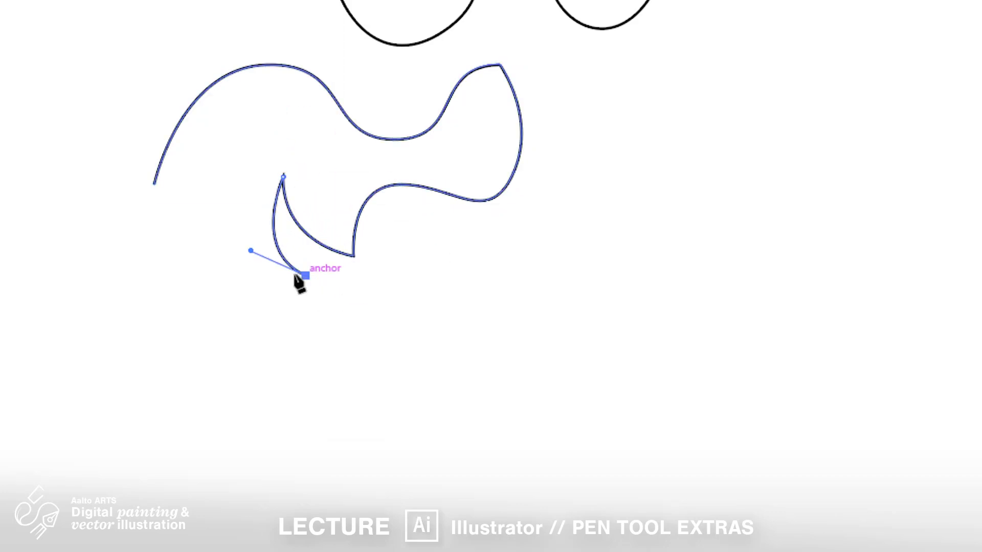
# - Add the curled lobe at the lower left, close the path at its starting point and deselect it
pyautogui.moveTo(204, 236); pyautogui.dragTo(198, 153)
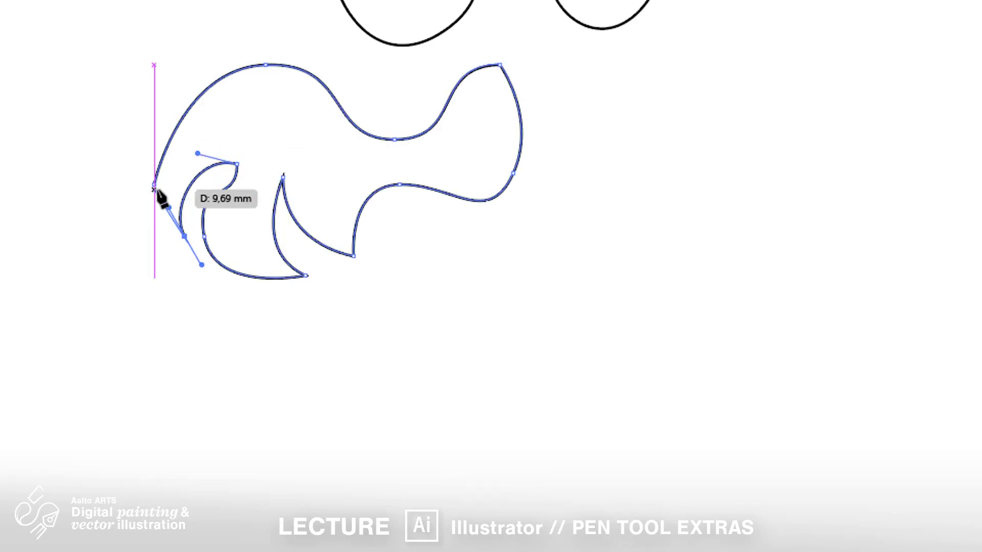
pyautogui.moveTo(154, 184); pyautogui.dragTo(151, 118)
pyautogui.keyDown('ctrl'); pyautogui.click(145, 99); pyautogui.keyUp('ctrl')
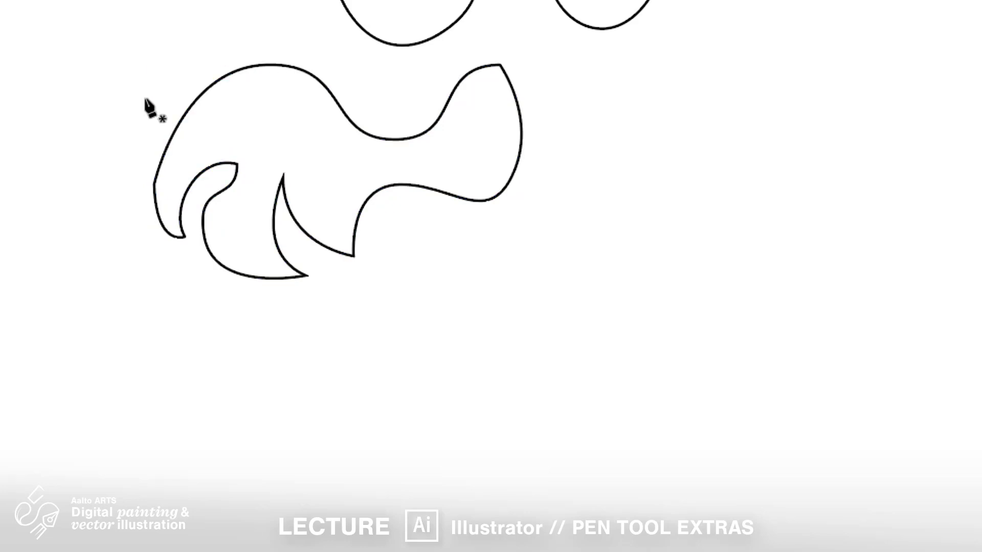